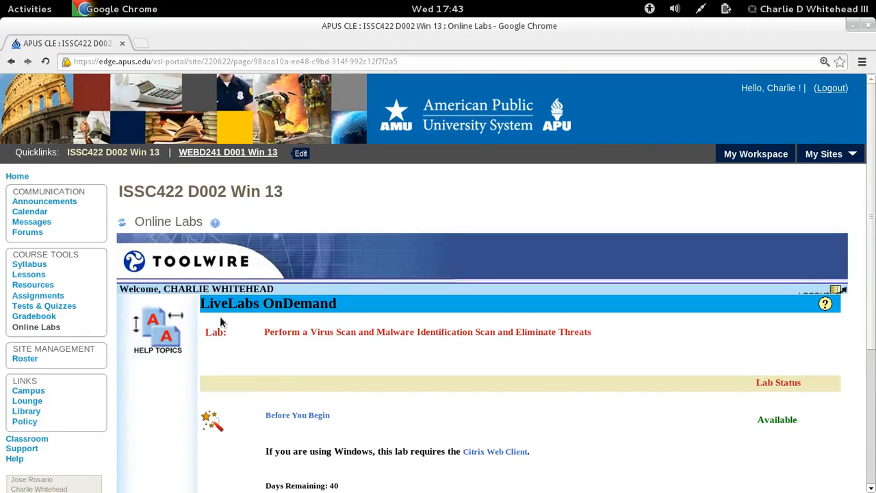
Step: Find the Lab Access link on the Online Labs page and switch to the OnDemand Workbench window
{"action": "scroll", "coordinate": [220, 316], "scroll_direction": "down", "scroll_amount": 5}
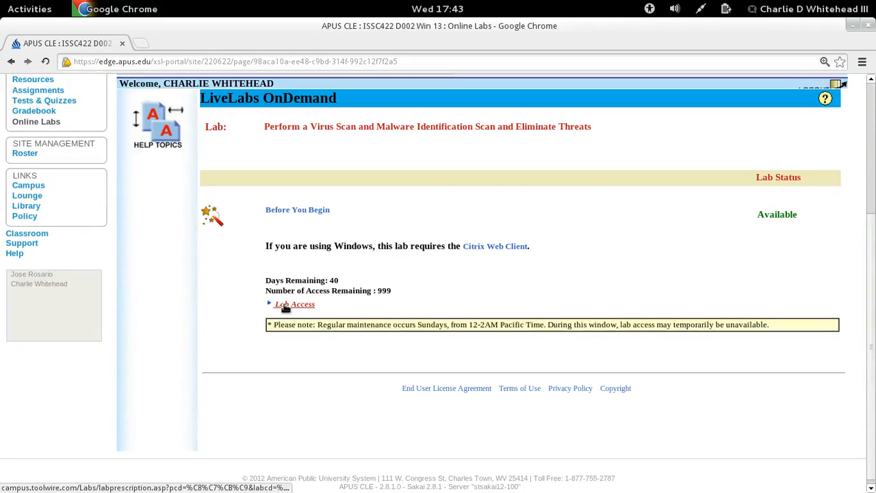
{"action": "key", "text": "super"}
{"action": "left_click", "coordinate": [650, 260]}
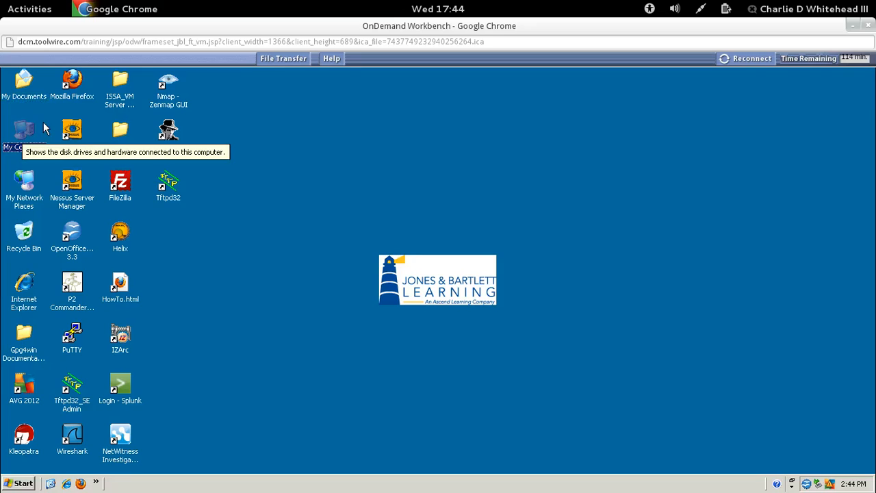
Step: Browse My Computer to C:\Security_Strategies\ISSA_TOOLS and select the prodrev.zip archive
{"action": "left_click", "coordinate": [24, 133]}
{"action": "double_click", "coordinate": [24, 133]}
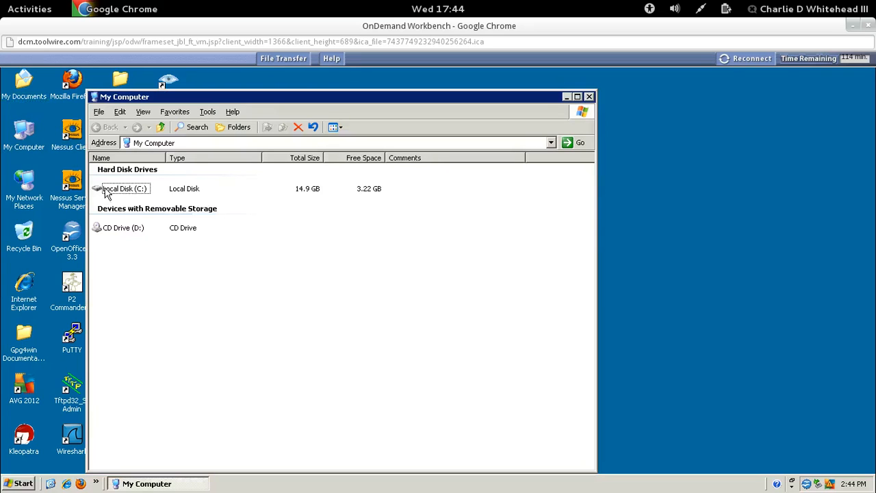
{"action": "double_click", "coordinate": [129, 192]}
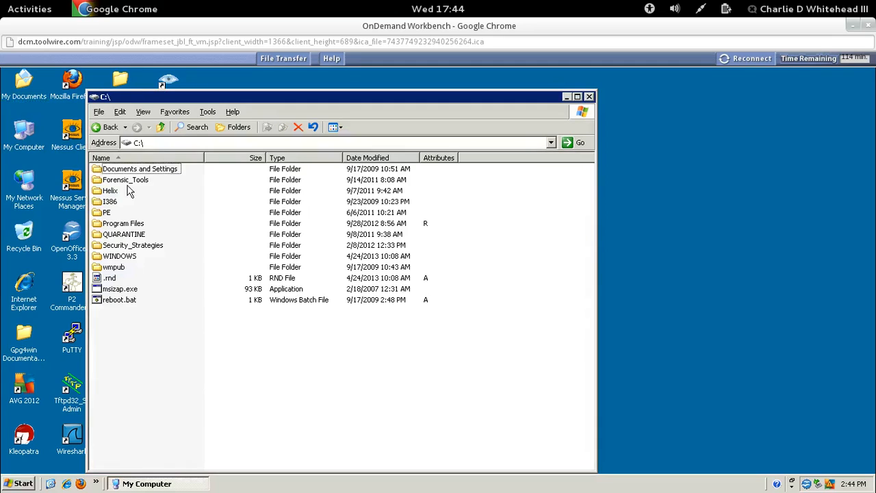
{"action": "double_click", "coordinate": [99, 248]}
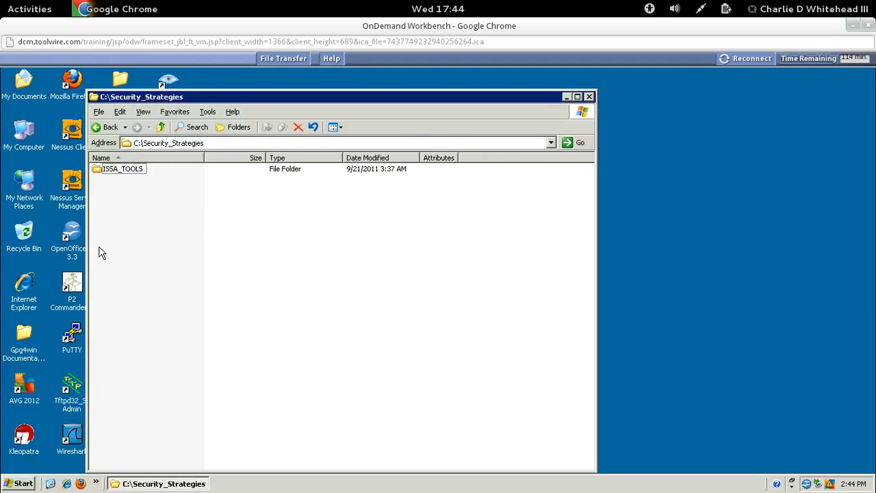
{"action": "double_click", "coordinate": [98, 171]}
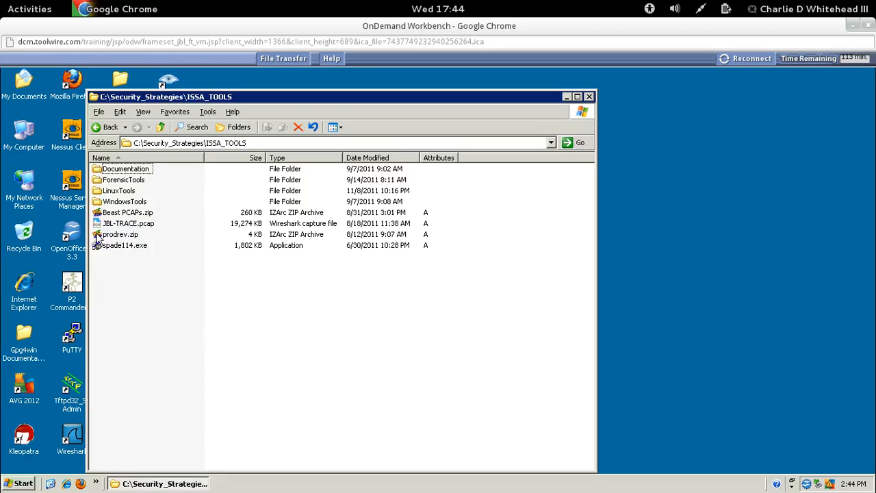
{"action": "left_click", "coordinate": [118, 236]}
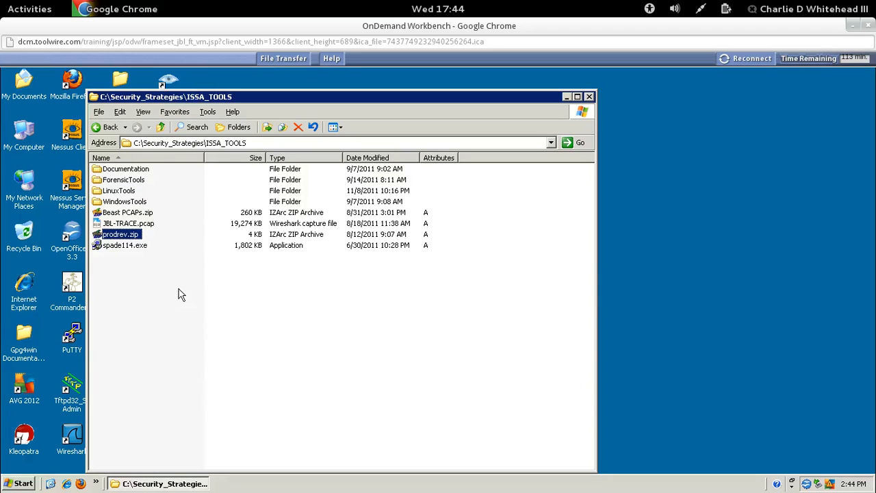
Step: Minimize the folder window, open AVG 2012 from the desktop and try to update its virus database
{"action": "left_click", "coordinate": [567, 98]}
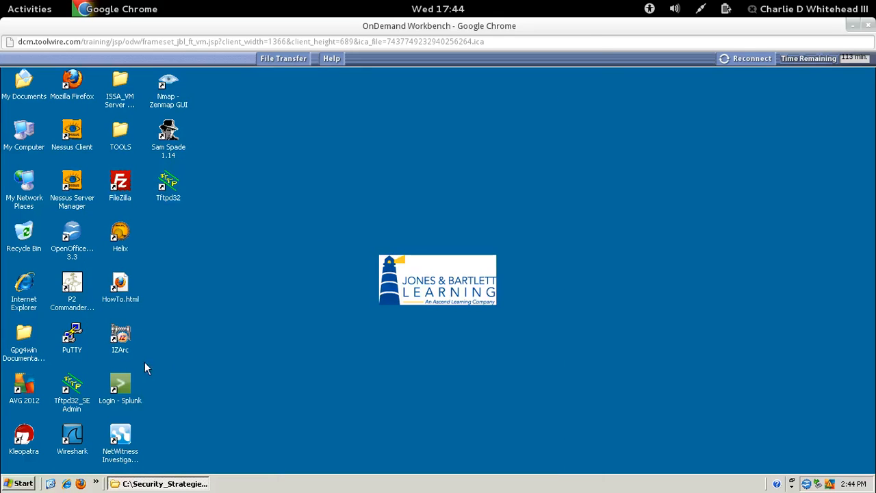
{"action": "double_click", "coordinate": [24, 388]}
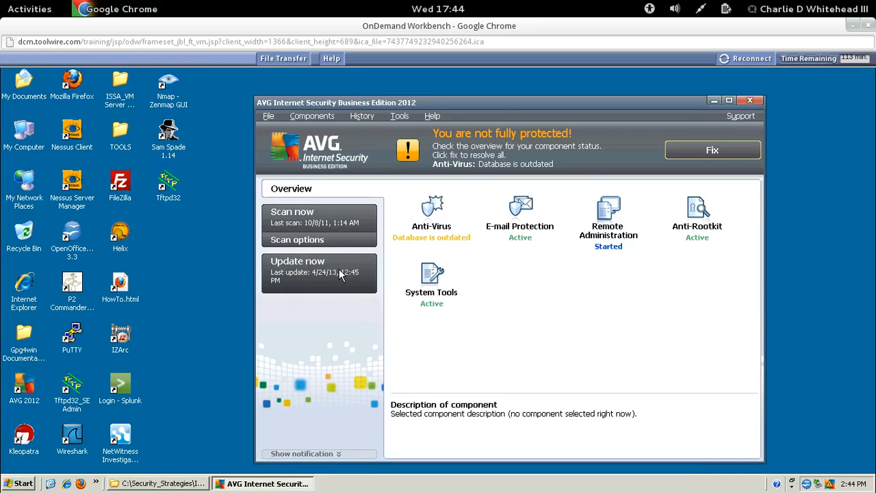
{"action": "left_click", "coordinate": [293, 267]}
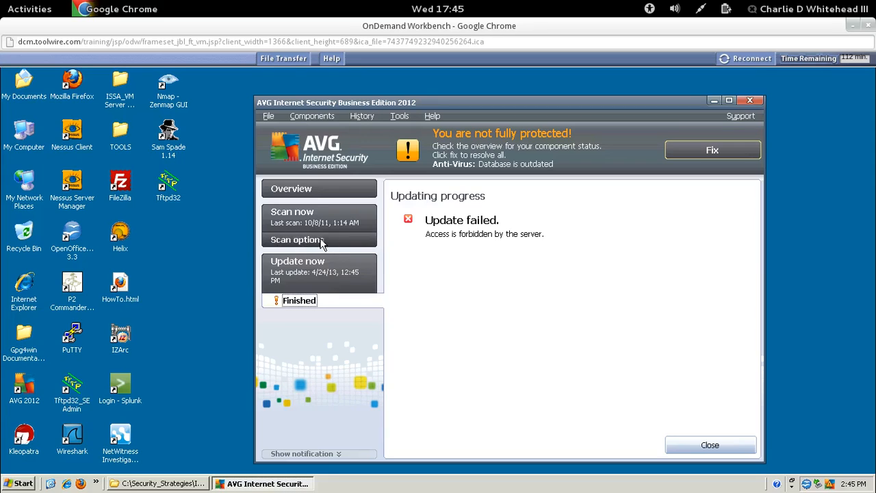
Step: Run a specific files or folders scan on C:\Security_Strategies\ISSA_TOOLS, keeping the existing scan settings
{"action": "left_click", "coordinate": [297, 241]}
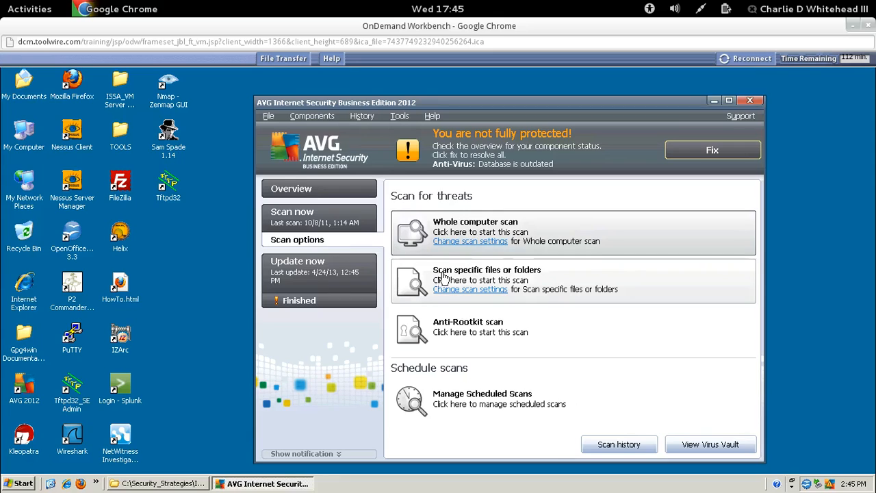
{"action": "left_click", "coordinate": [468, 289]}
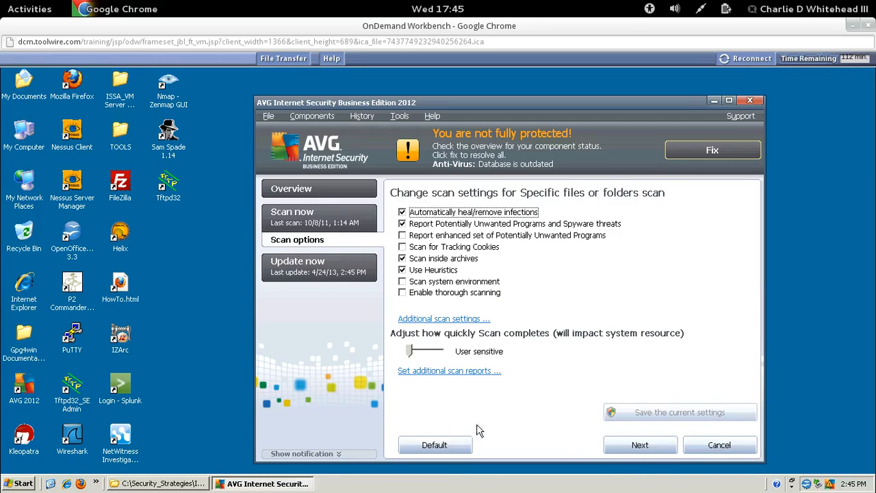
{"action": "left_click", "coordinate": [636, 445]}
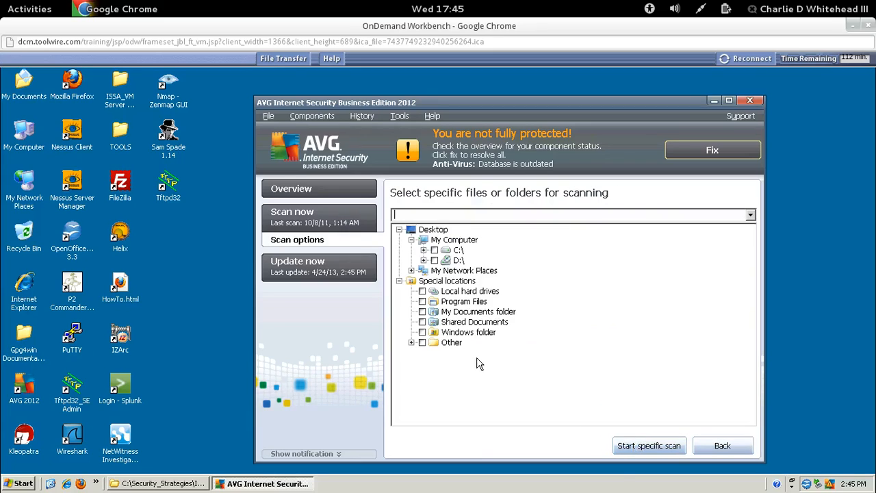
{"action": "left_click", "coordinate": [424, 250]}
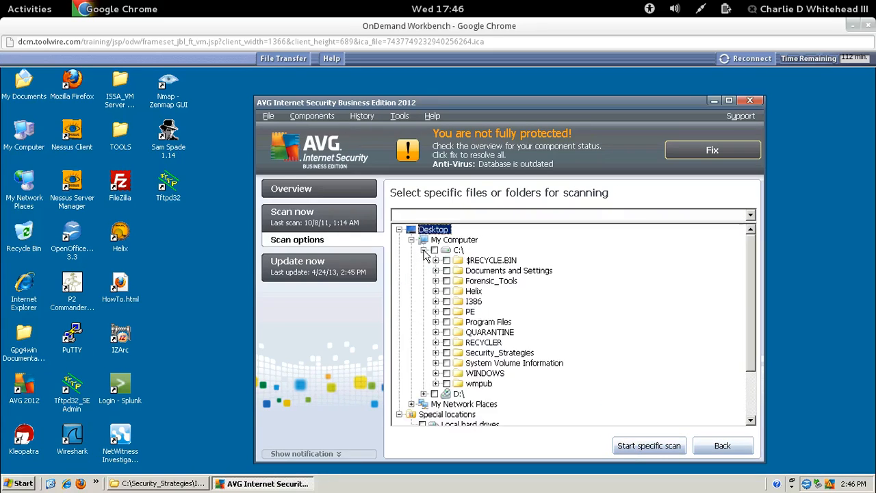
{"action": "left_click", "coordinate": [436, 353]}
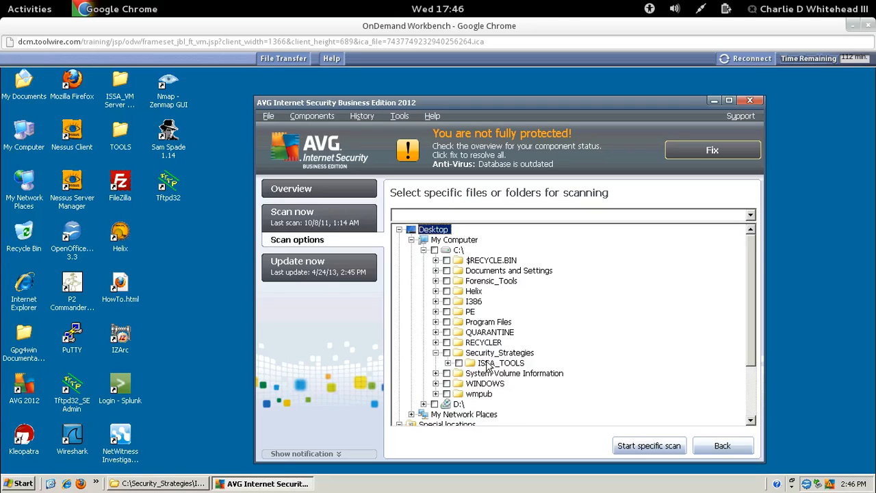
{"action": "left_click", "coordinate": [459, 364]}
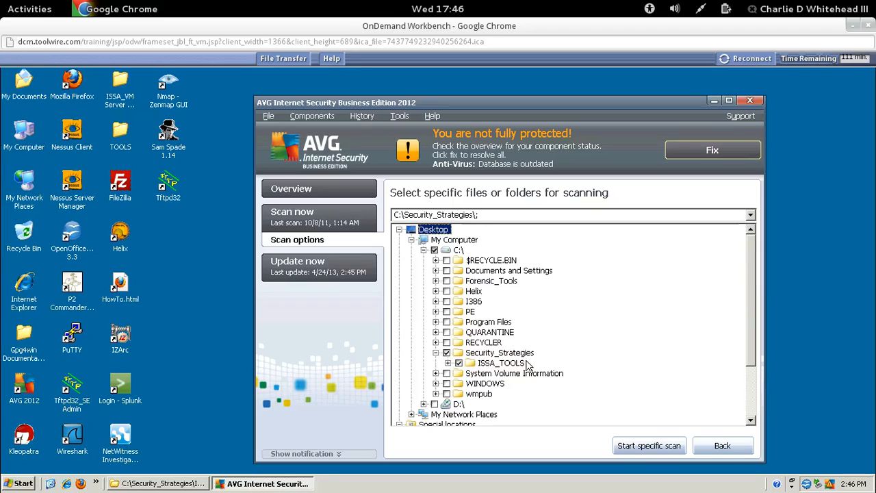
{"action": "left_click", "coordinate": [652, 449]}
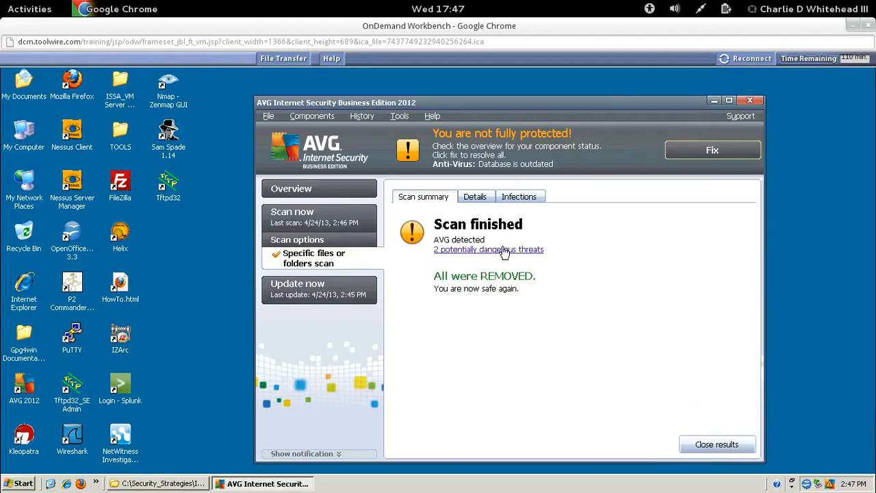
Step: Review the infections, details and summary of the finished folder scan
{"action": "left_click", "coordinate": [507, 199]}
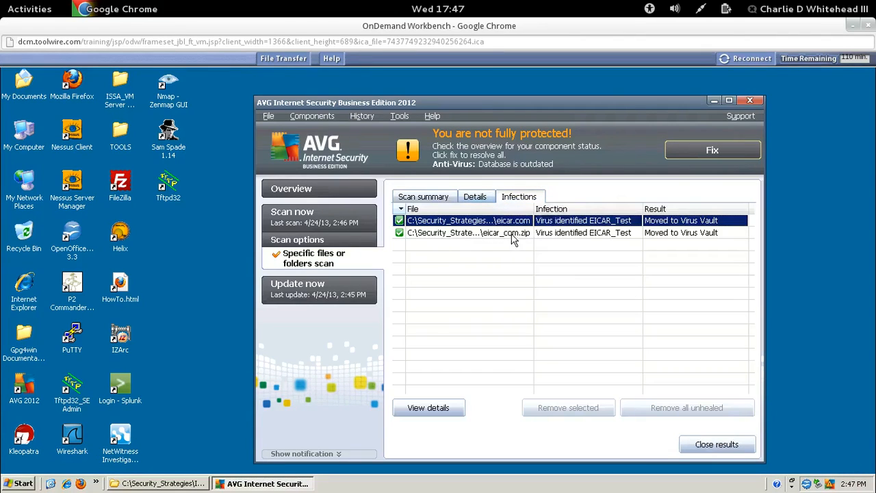
{"action": "left_click", "coordinate": [479, 200]}
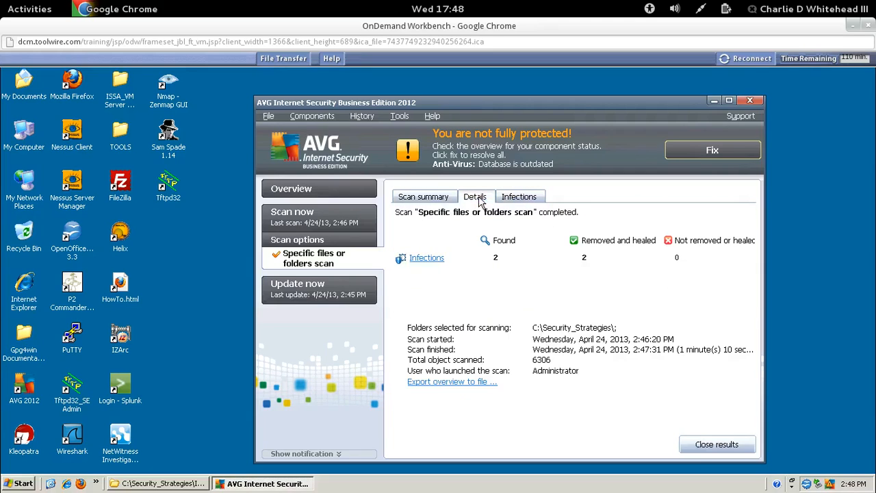
{"action": "left_click", "coordinate": [413, 199]}
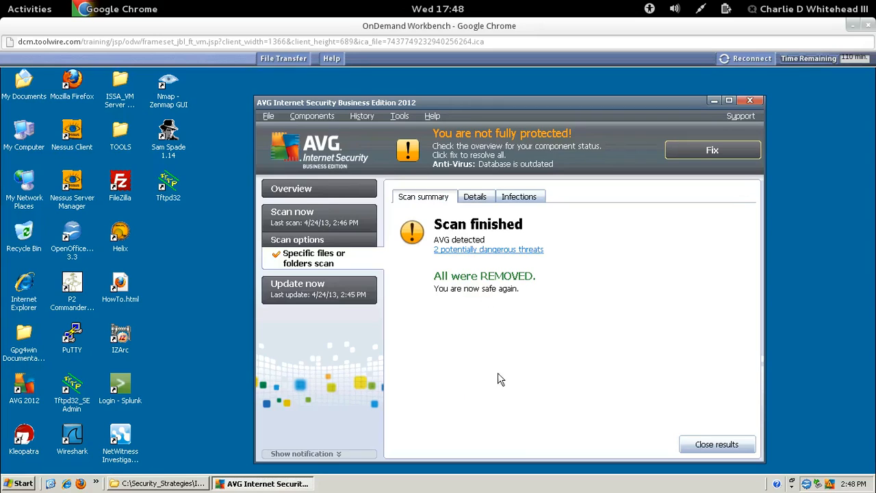
Step: Extract prodrev.zip into the ISSA_TOOLS folder with IZArc, entering the archive password
{"action": "left_click", "coordinate": [180, 484]}
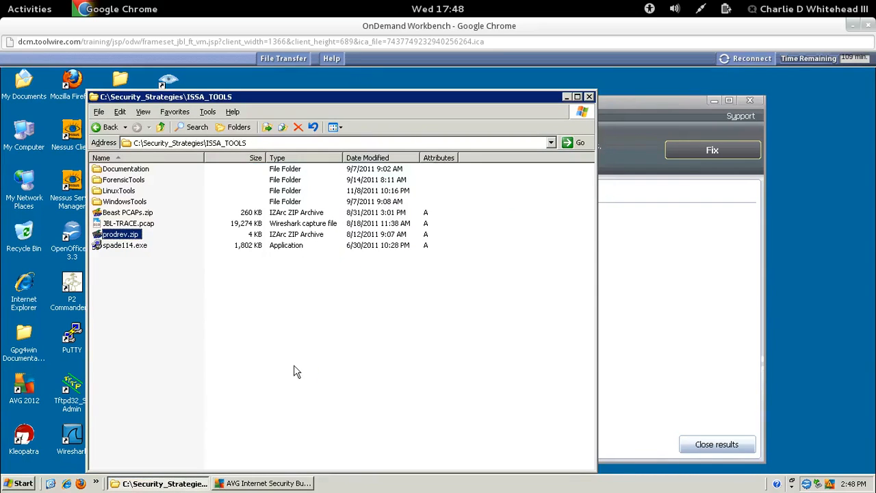
{"action": "right_click", "coordinate": [120, 234]}
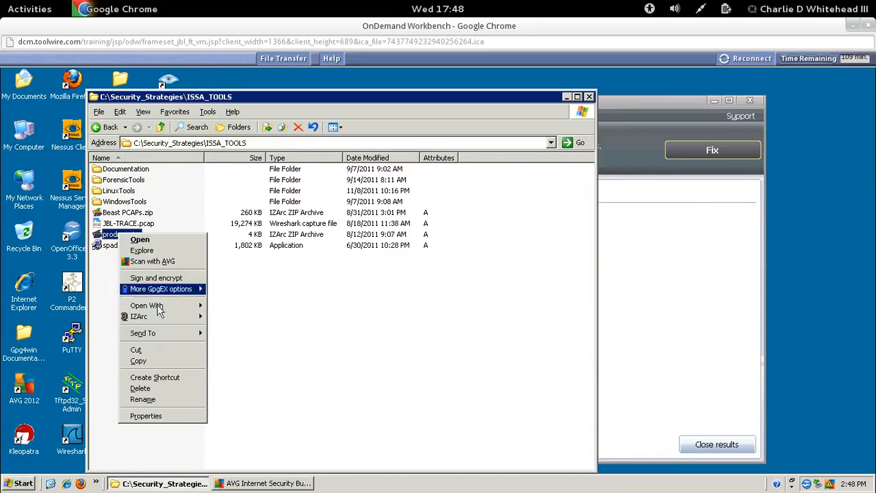
{"action": "mouse_move", "coordinate": [134, 319]}
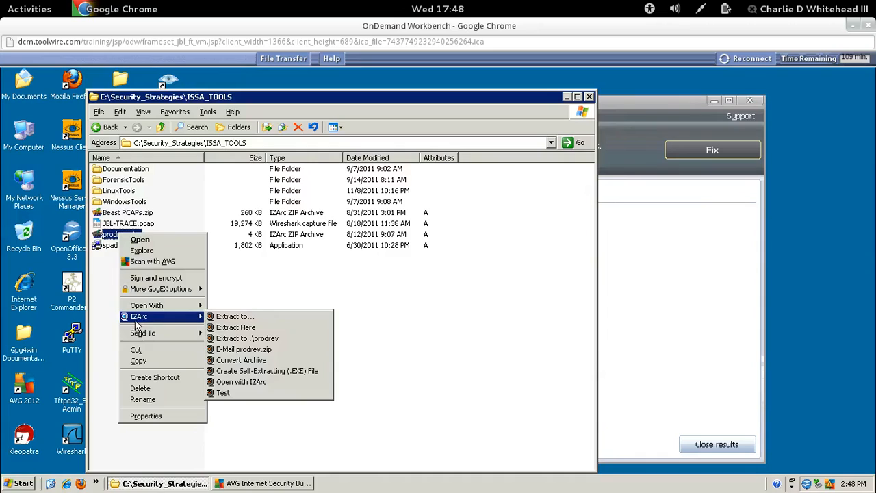
{"action": "left_click", "coordinate": [236, 328]}
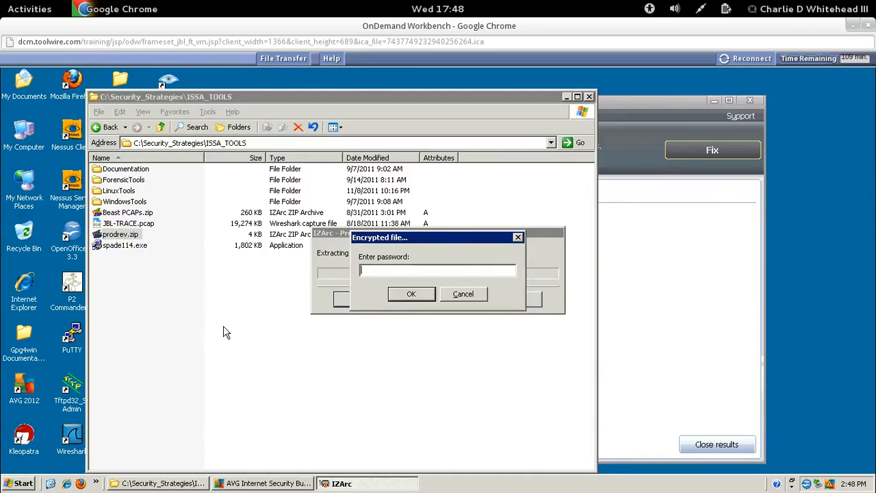
{"action": "type", "text": "***********"}
{"action": "key", "text": "Return"}
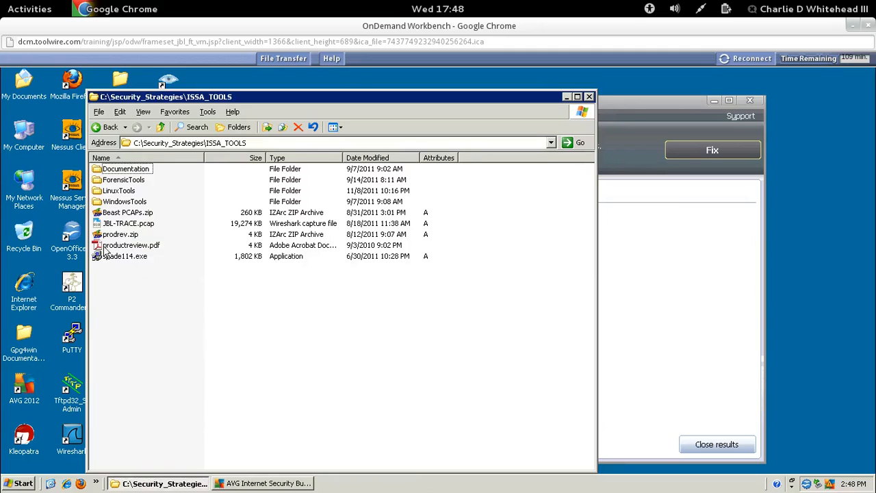
Step: Open productreview.pdf and move it to the Virus Vault from the Resident Shield alert, closing the alert and the folder window
{"action": "double_click", "coordinate": [122, 247]}
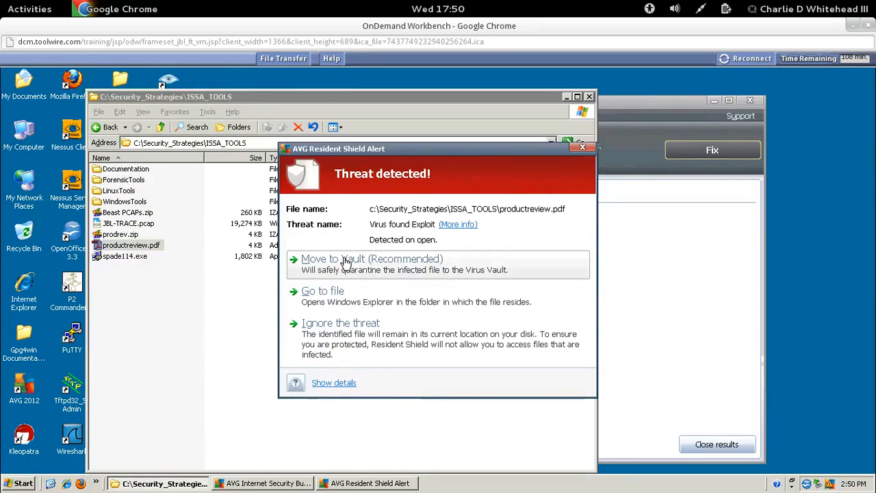
{"action": "left_click", "coordinate": [346, 264]}
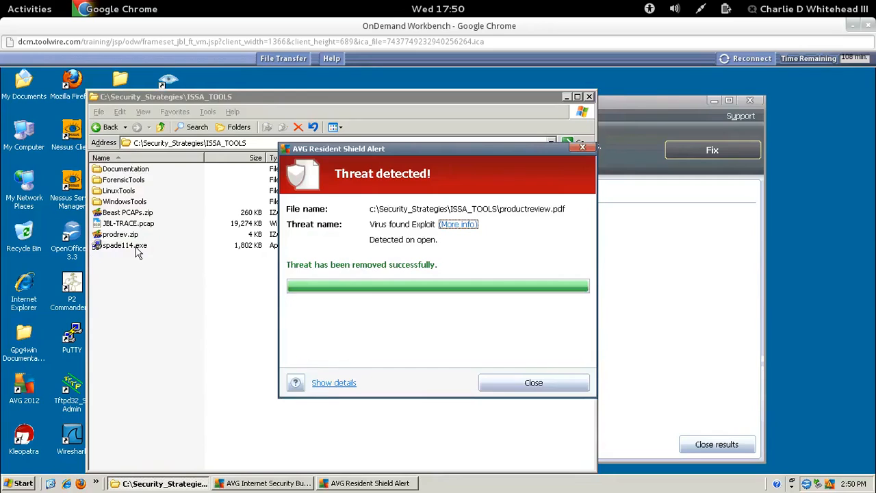
{"action": "left_click", "coordinate": [533, 383]}
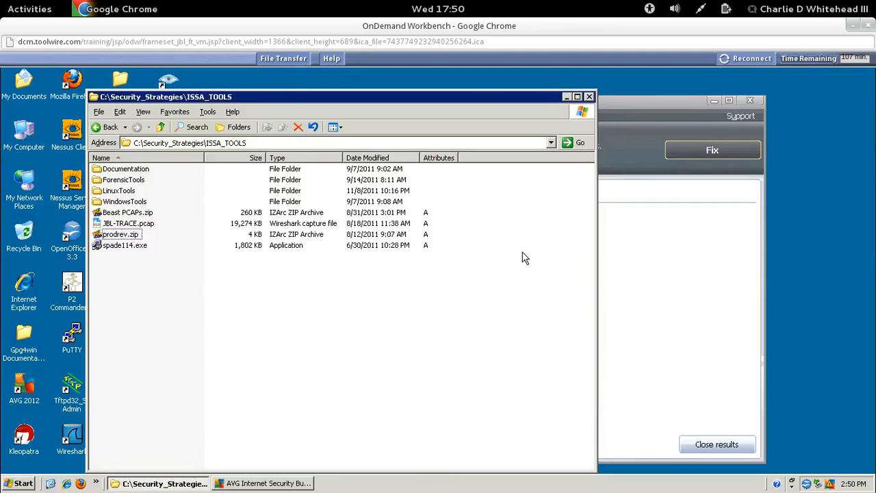
{"action": "left_click", "coordinate": [589, 99]}
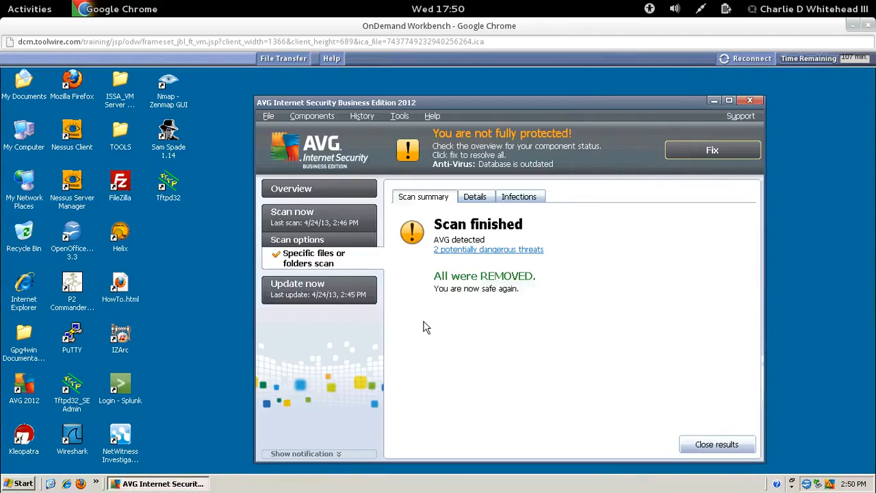
Step: Open the Virus Vault from AVG's history in a maximized window and empty the vault
{"action": "left_click", "coordinate": [361, 118]}
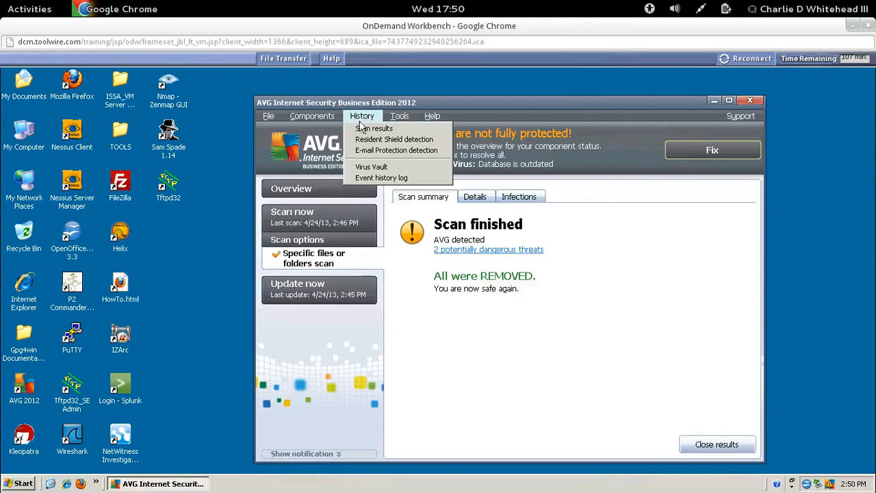
{"action": "left_click", "coordinate": [384, 168]}
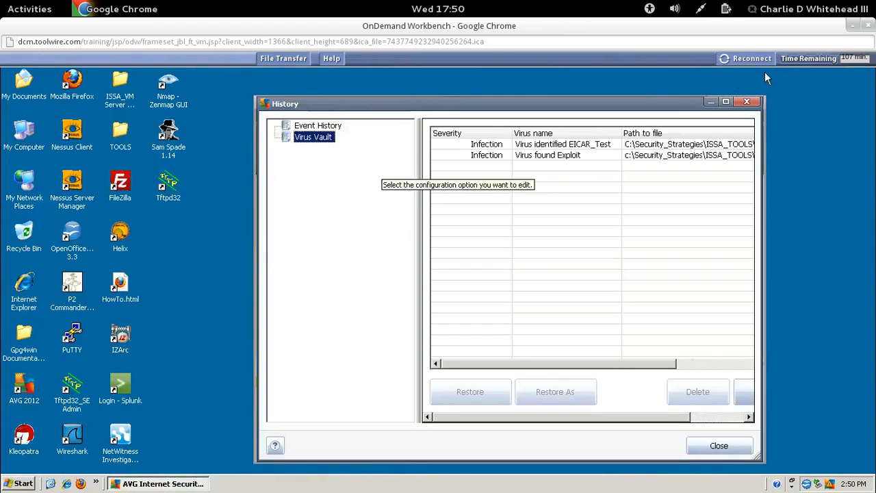
{"action": "left_click", "coordinate": [726, 102]}
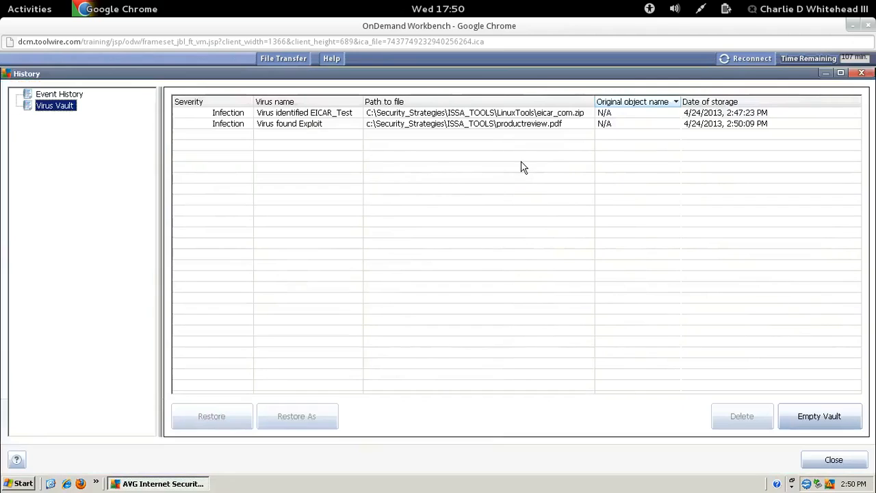
{"action": "left_click", "coordinate": [547, 128]}
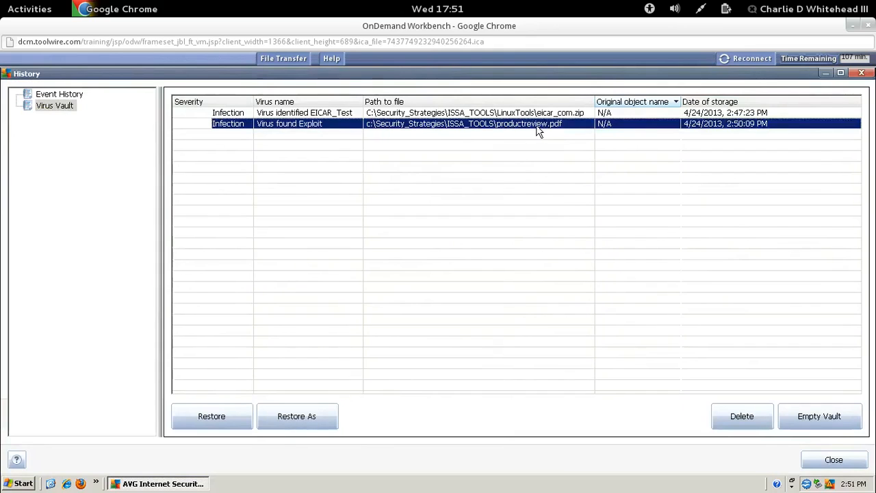
{"action": "left_click", "coordinate": [824, 422]}
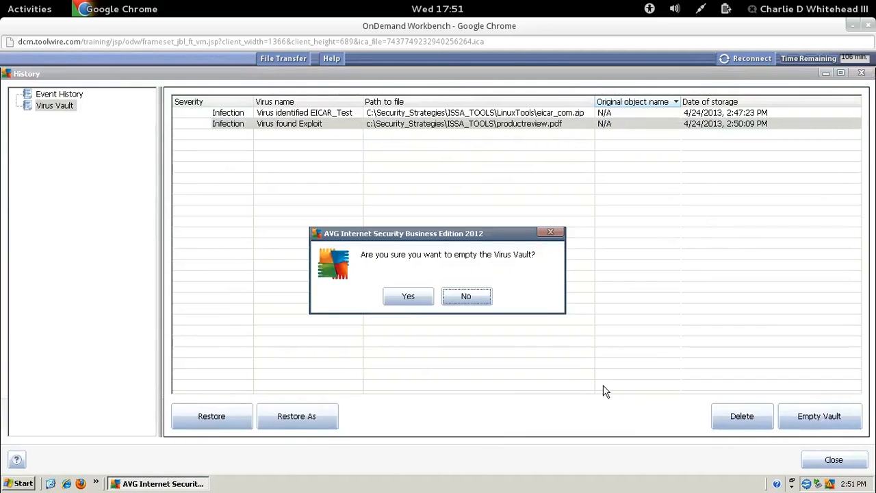
{"action": "left_click", "coordinate": [410, 297]}
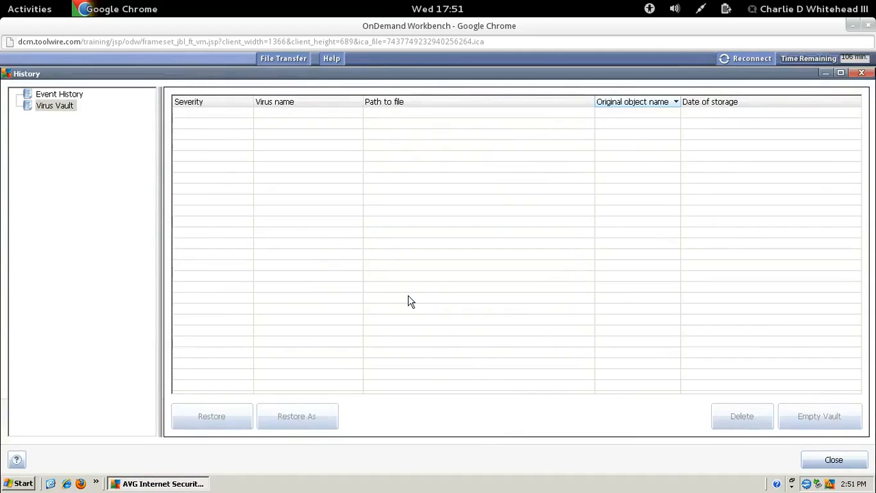
Step: Close the vault history, run a whole computer scan, and close its results along with the AVG window
{"action": "left_click", "coordinate": [834, 460]}
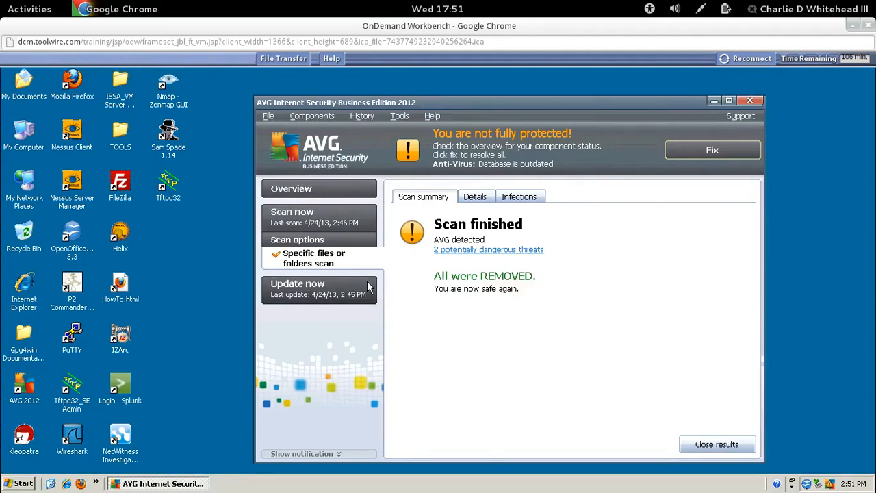
{"action": "left_click", "coordinate": [296, 241]}
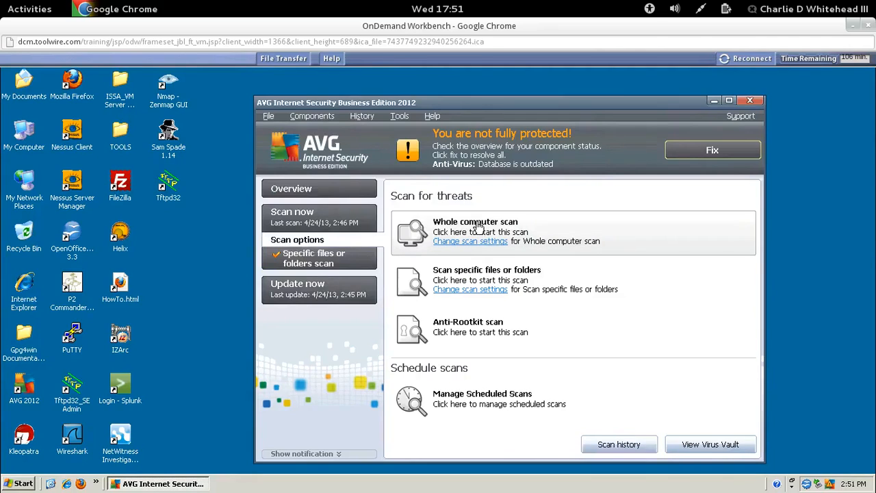
{"action": "left_click", "coordinate": [503, 230]}
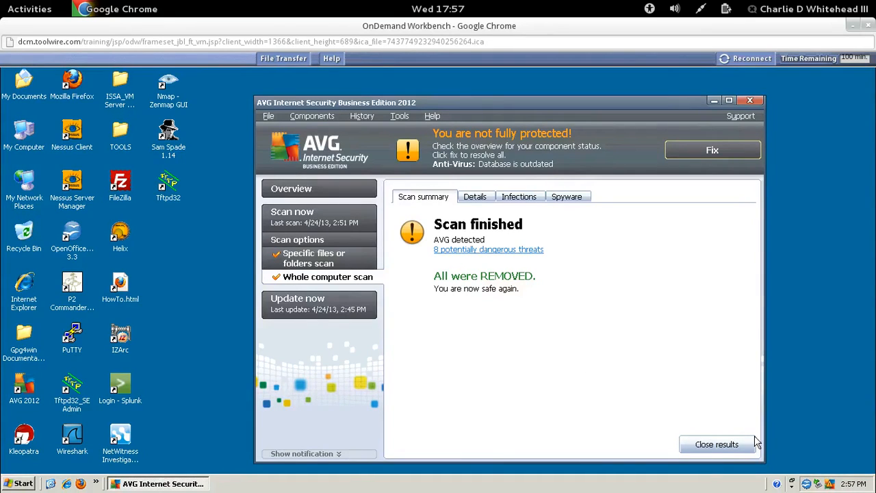
{"action": "left_click", "coordinate": [717, 445]}
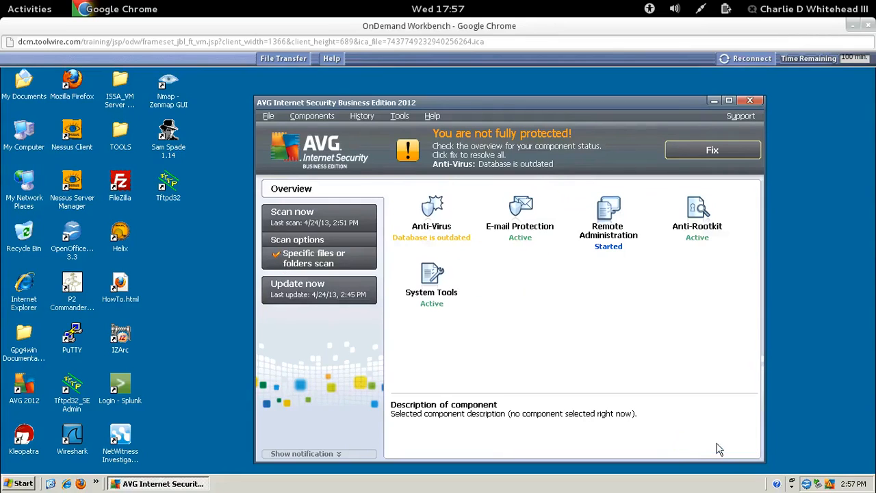
{"action": "left_click", "coordinate": [749, 102]}
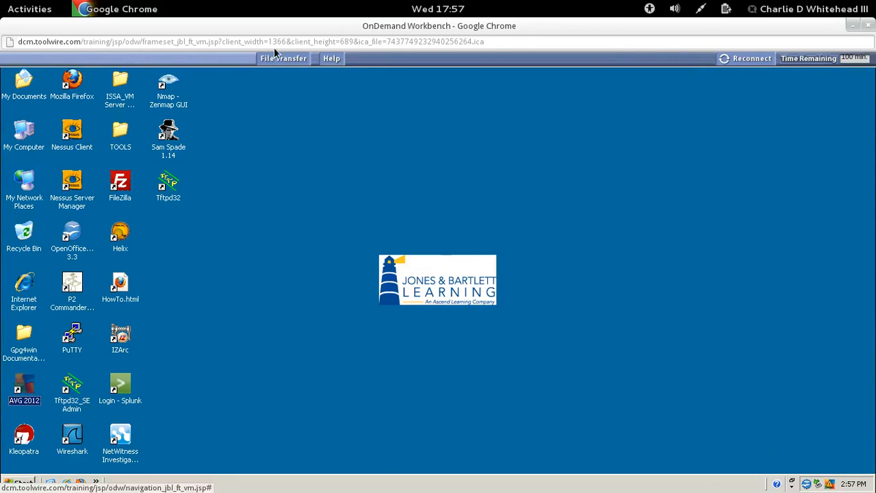
Step: Open Computer Management for My Computer in a maximized window and display its Services list in the Extended view
{"action": "right_click", "coordinate": [25, 134]}
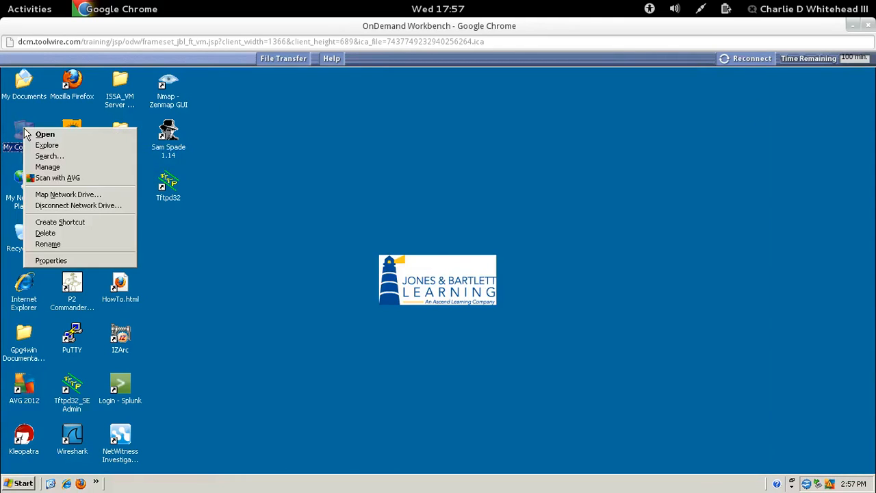
{"action": "left_click", "coordinate": [59, 169]}
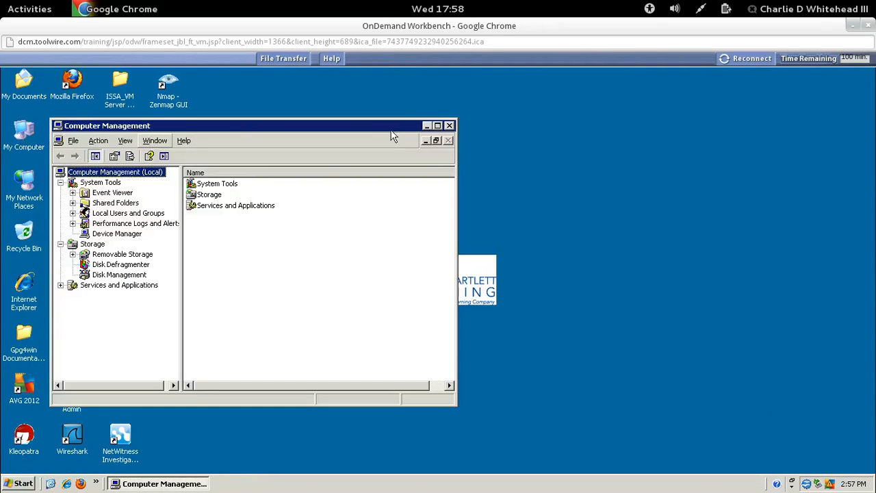
{"action": "left_click", "coordinate": [438, 125]}
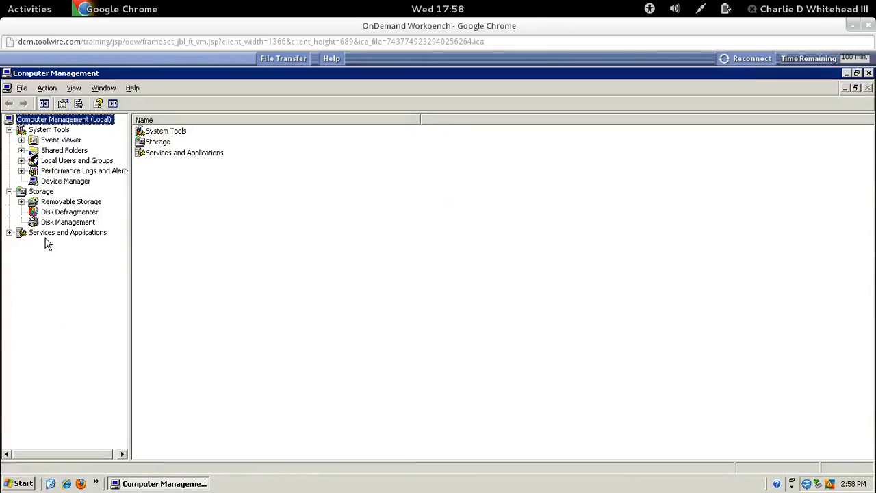
{"action": "left_click", "coordinate": [9, 234]}
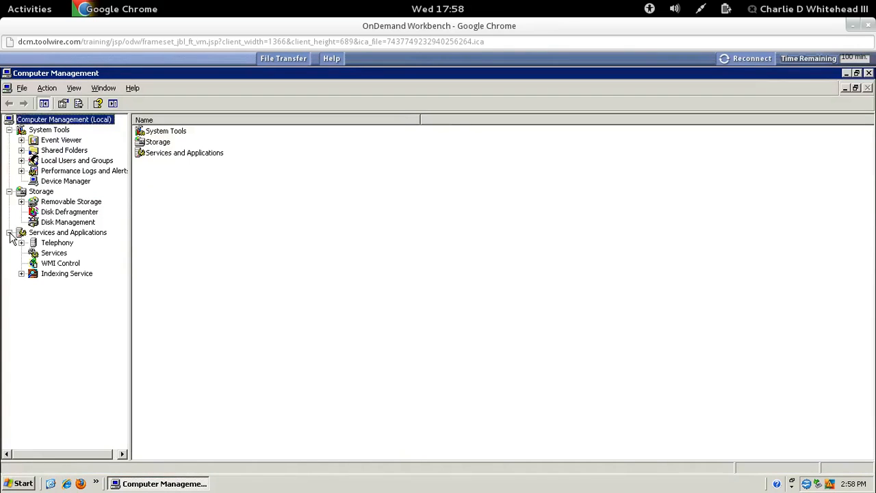
{"action": "left_click", "coordinate": [51, 253]}
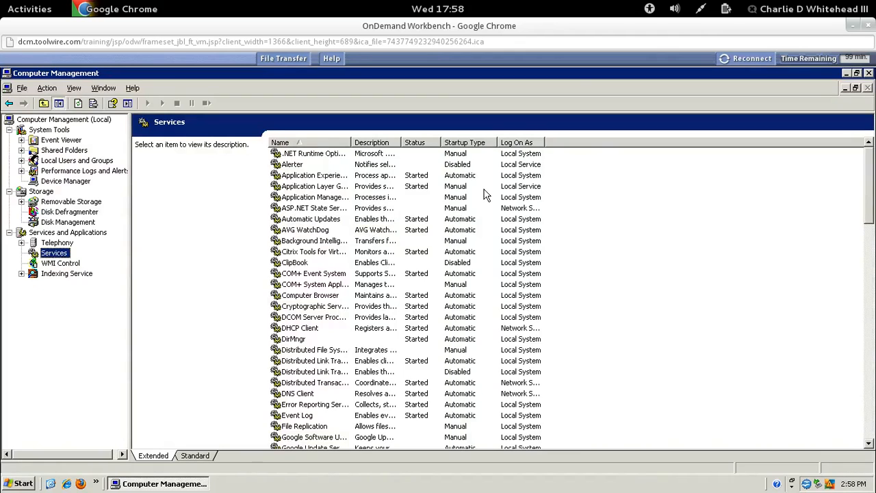
{"action": "left_click", "coordinate": [194, 456]}
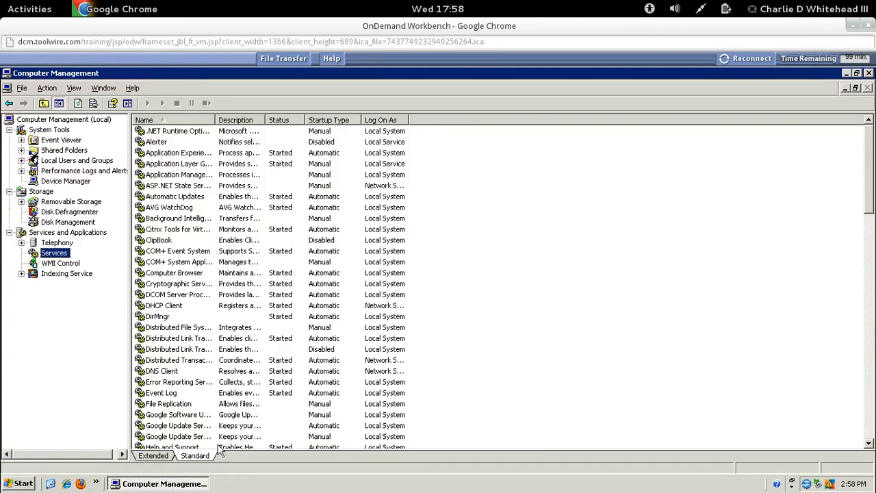
{"action": "left_click", "coordinate": [152, 456]}
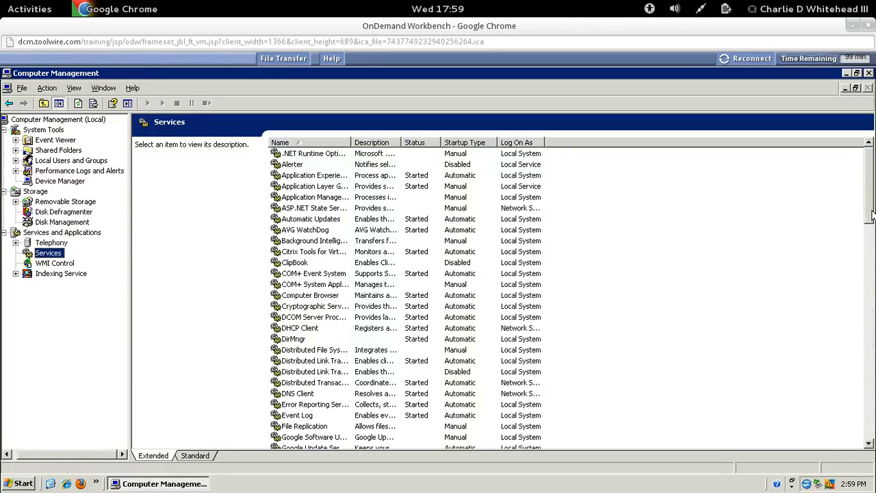
Step: Select the Wireless Configuration service and widen the Name and Description columns of the services list
{"action": "left_click_drag", "start_coordinate": [871, 216], "coordinate": [867, 445]}
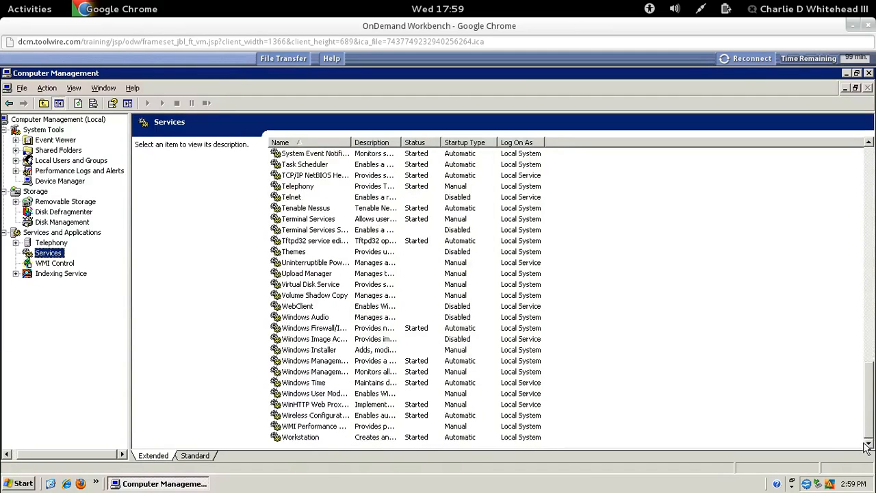
{"action": "left_click", "coordinate": [312, 419]}
{"action": "left_click_drag", "start_coordinate": [351, 142], "coordinate": [439, 155]}
{"action": "left_click_drag", "start_coordinate": [489, 142], "coordinate": [573, 157]}
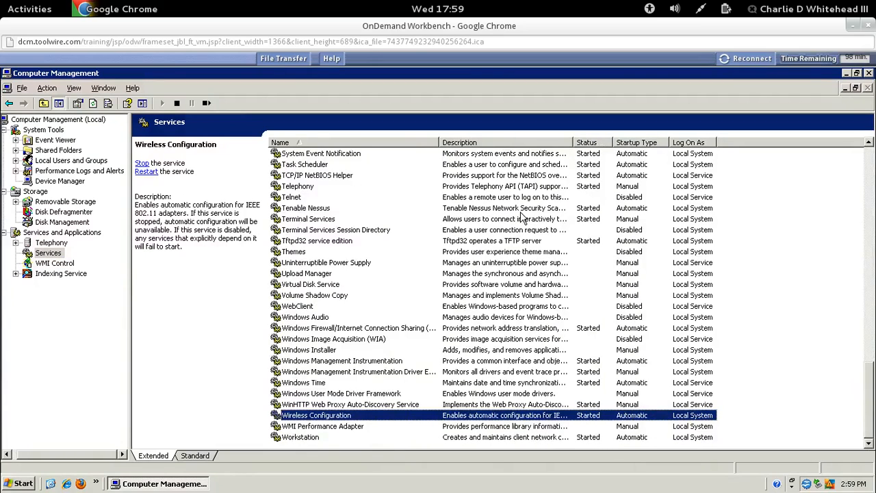
Step: Set the Wireless Configuration service's startup type to Disabled and apply the change
{"action": "double_click", "coordinate": [313, 419]}
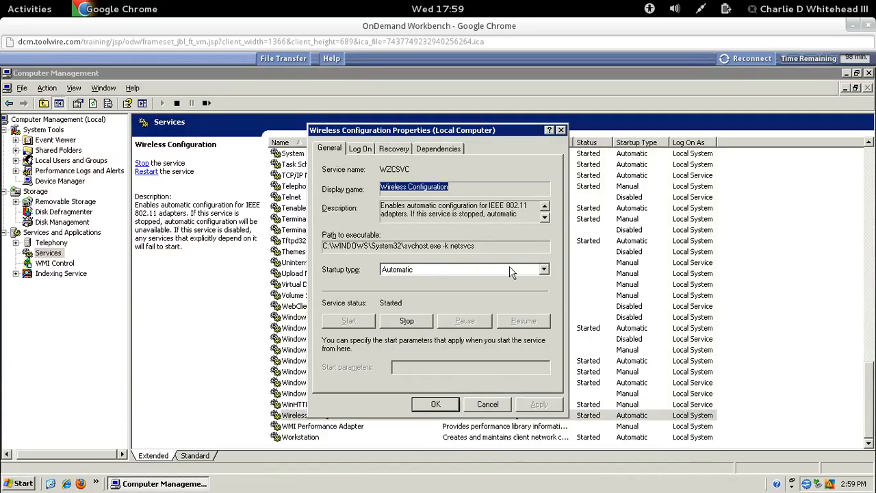
{"action": "left_click", "coordinate": [545, 271]}
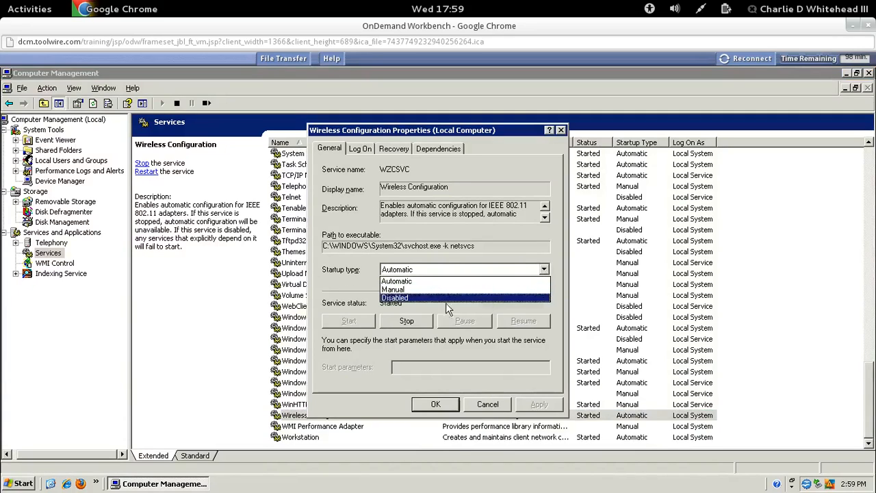
{"action": "left_click", "coordinate": [407, 300]}
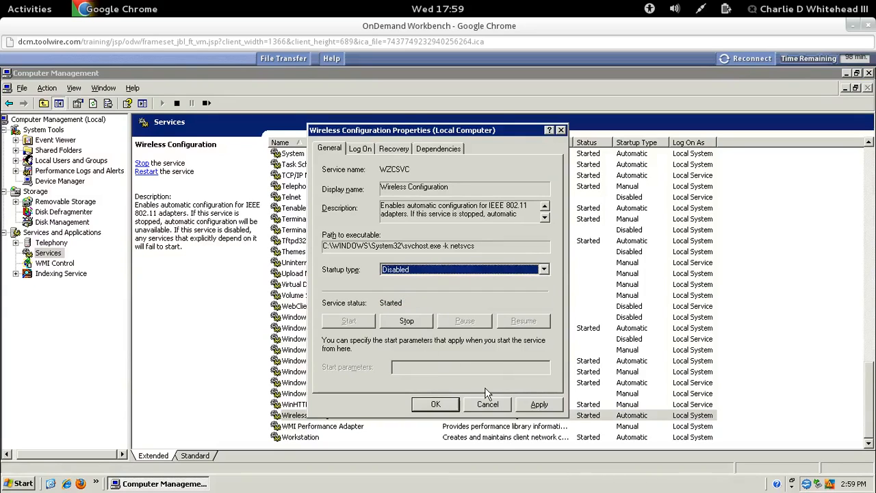
{"action": "left_click", "coordinate": [530, 404]}
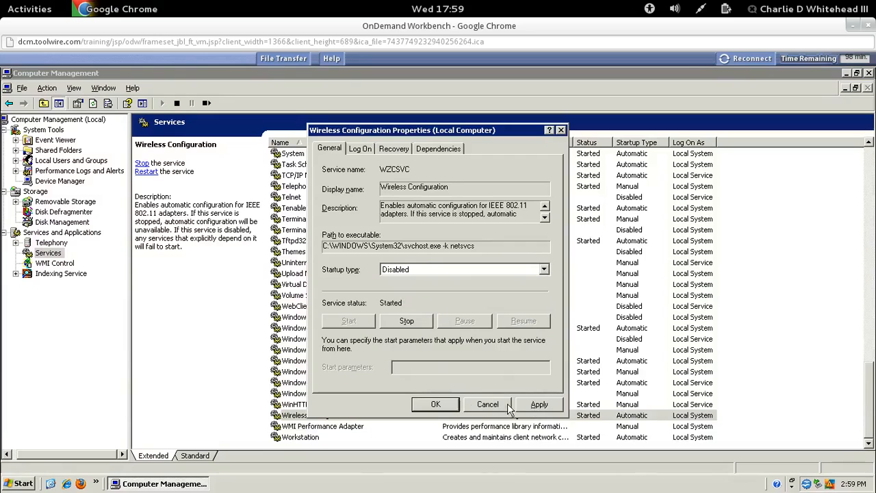
{"action": "left_click", "coordinate": [432, 406]}
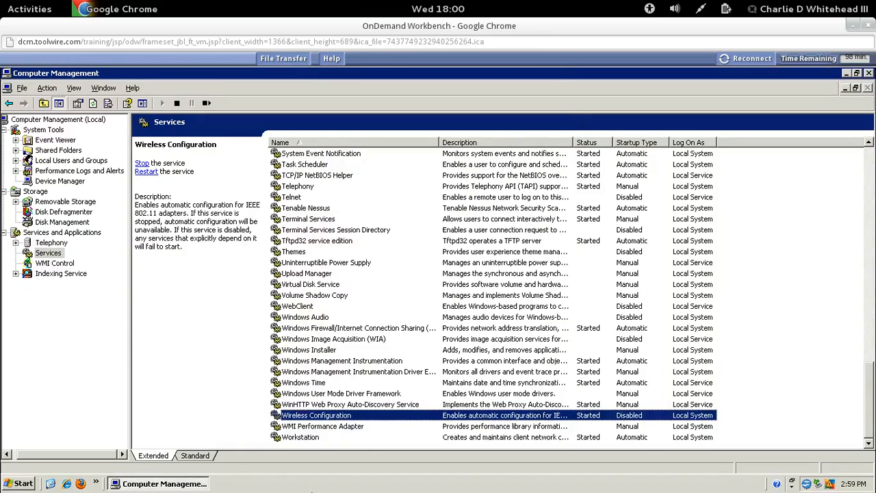
Step: Open Windows Firewall from the Control Panel, widening the Name column, and set the firewall to On
{"action": "left_click", "coordinate": [19, 487]}
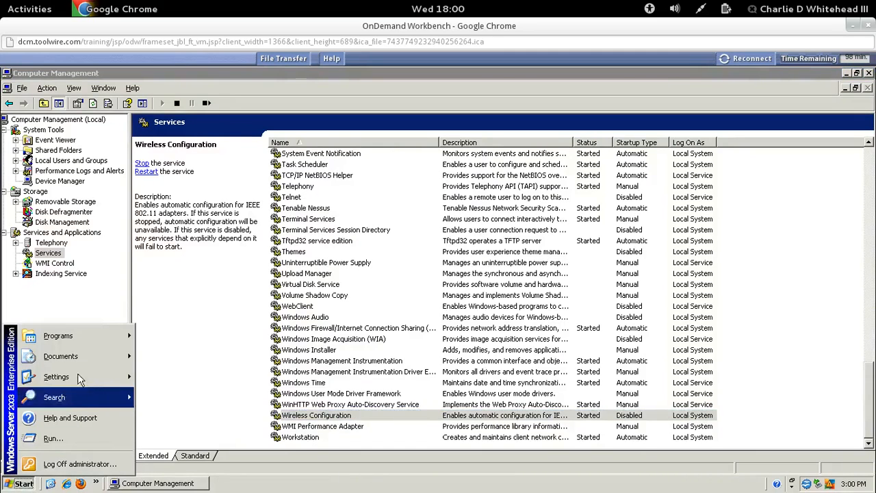
{"action": "mouse_move", "coordinate": [76, 378]}
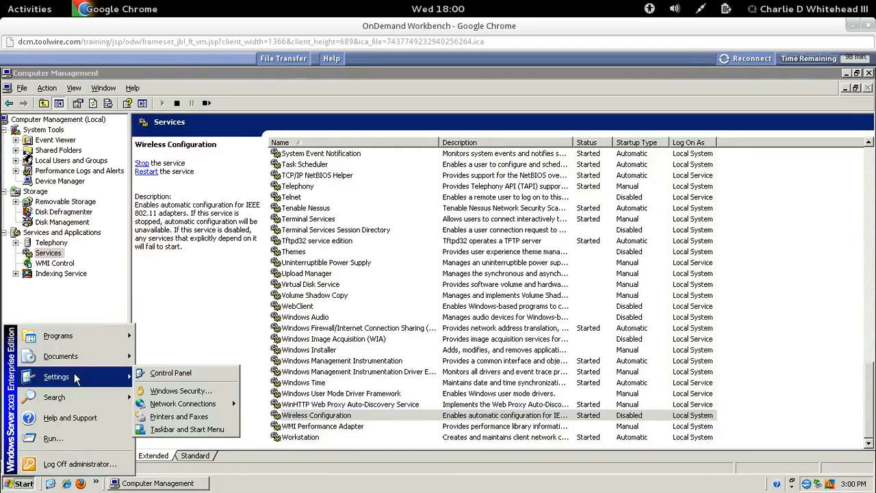
{"action": "left_click", "coordinate": [156, 374]}
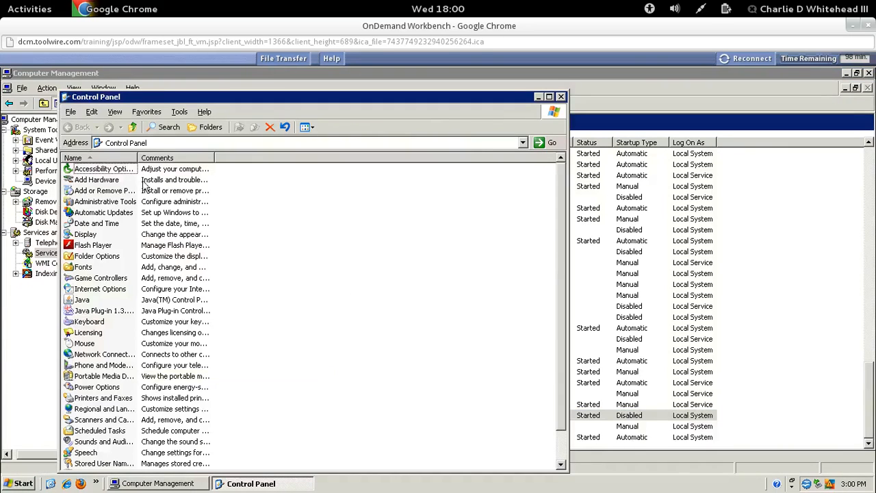
{"action": "left_click_drag", "start_coordinate": [196, 163], "coordinate": [201, 163]}
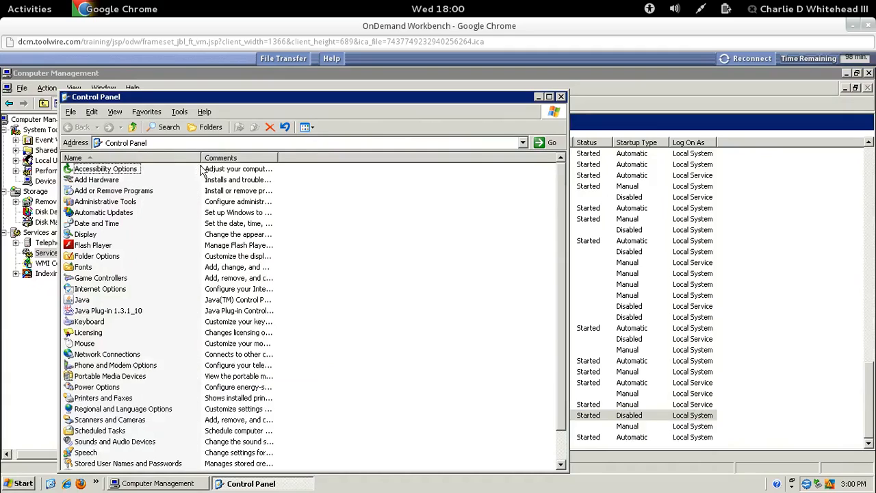
{"action": "scroll", "coordinate": [452, 358], "scroll_direction": "down", "scroll_amount": 1}
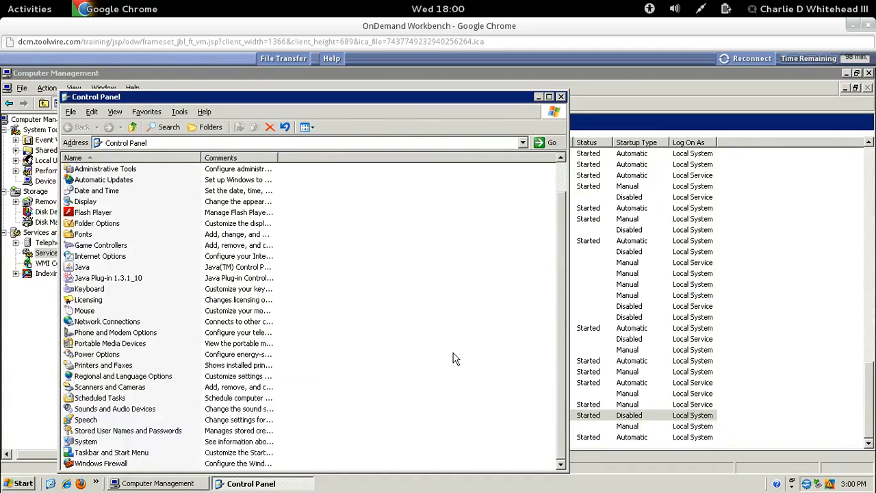
{"action": "double_click", "coordinate": [110, 465]}
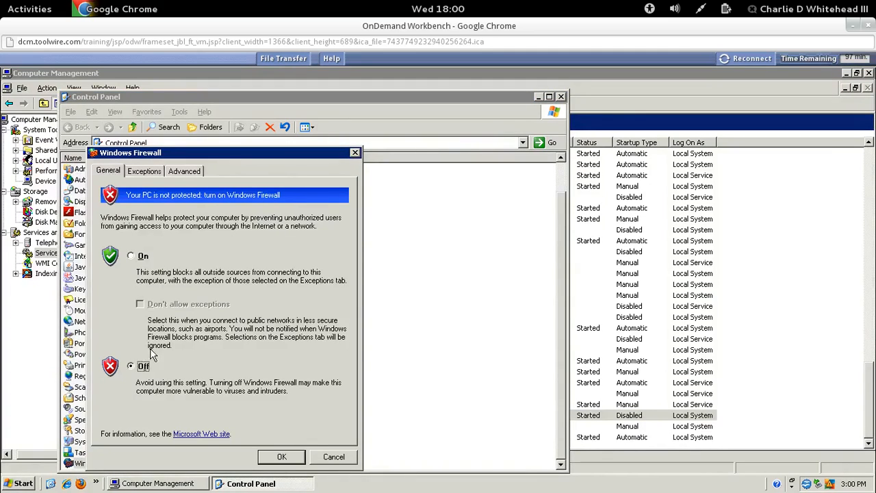
{"action": "left_click", "coordinate": [131, 257]}
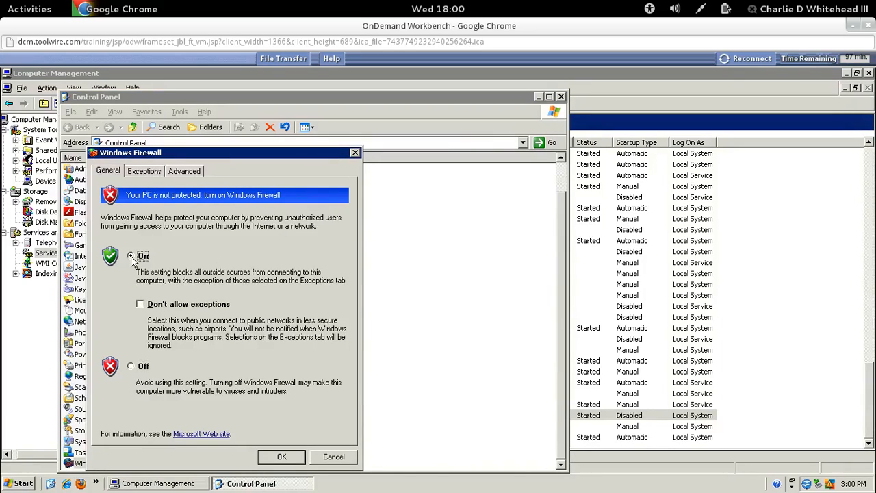
Step: Allow incoming echo requests in the firewall's advanced ICMP settings
{"action": "left_click", "coordinate": [183, 173]}
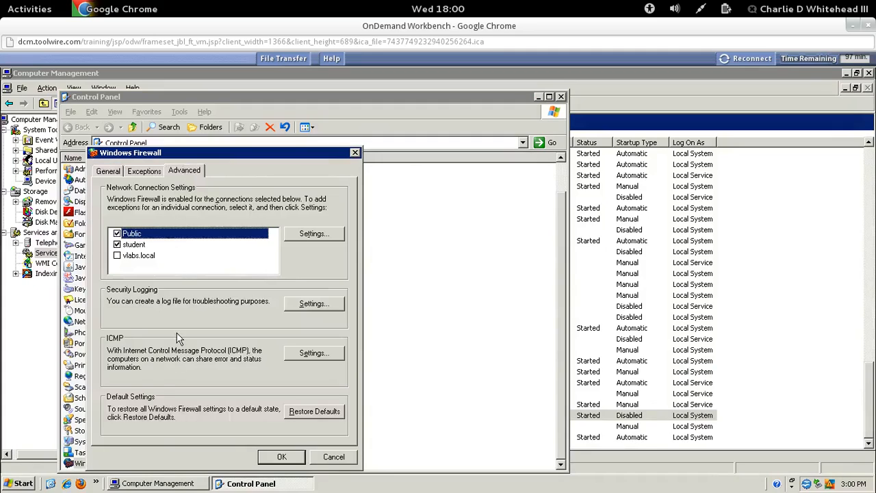
{"action": "left_click", "coordinate": [294, 354]}
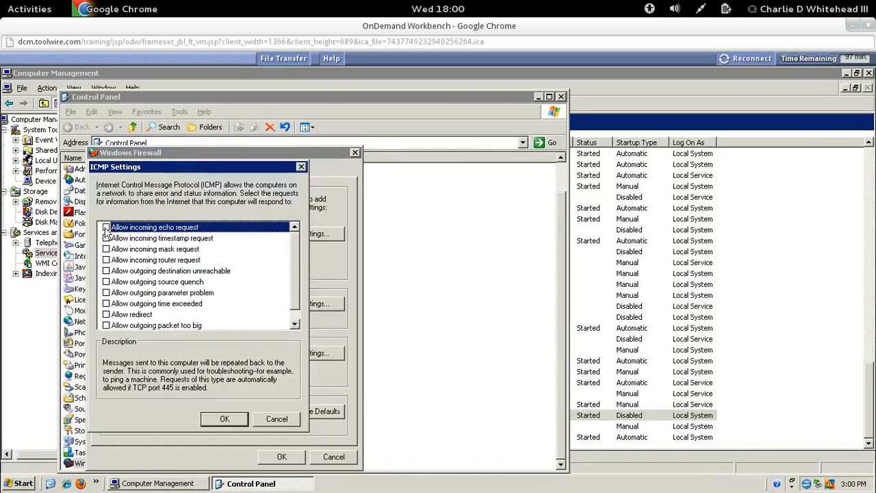
{"action": "left_click", "coordinate": [106, 228]}
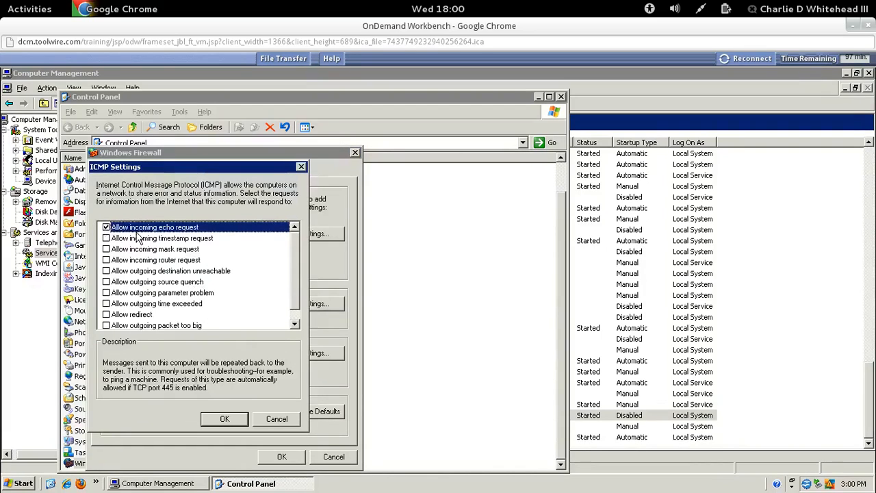
{"action": "left_click", "coordinate": [224, 419]}
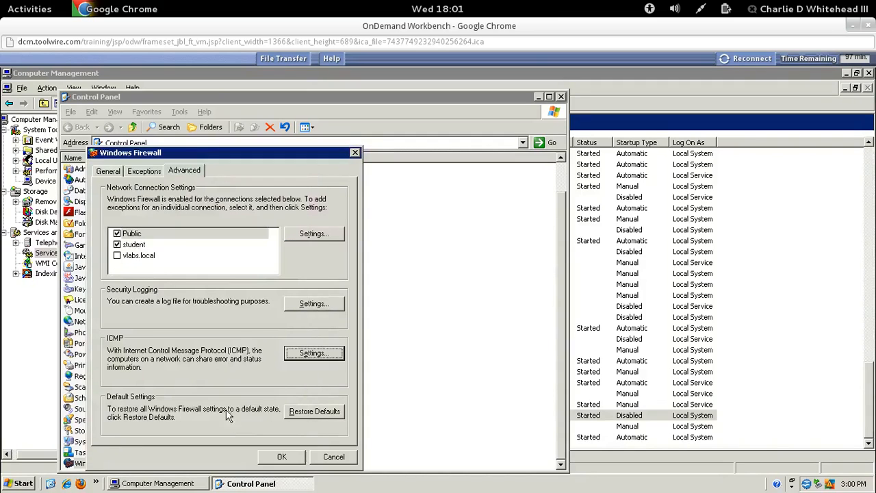
Step: Enable the FTP Server and Remote Desktop services for the Public connection, accepting base-lab as the host for both
{"action": "left_click", "coordinate": [312, 237]}
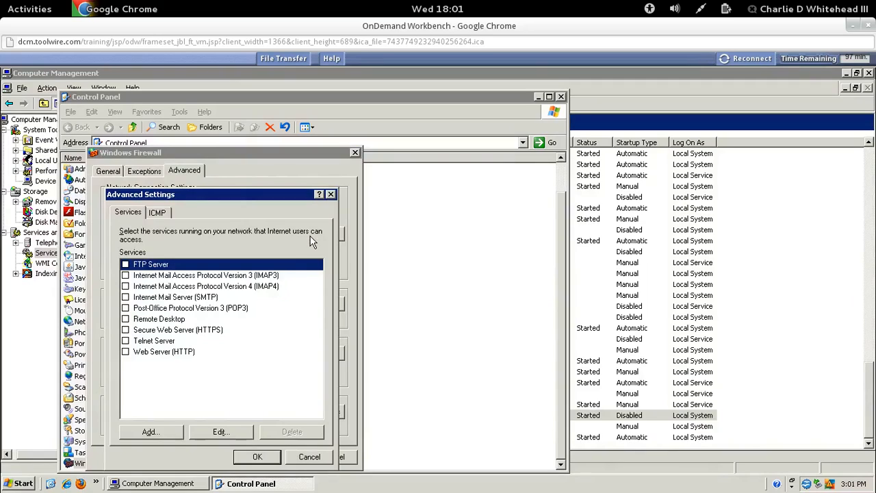
{"action": "left_click", "coordinate": [125, 265]}
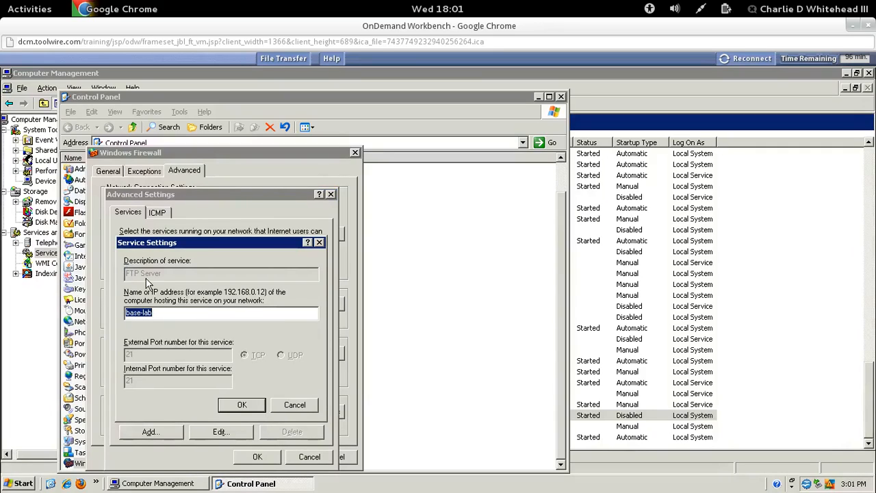
{"action": "left_click", "coordinate": [242, 406]}
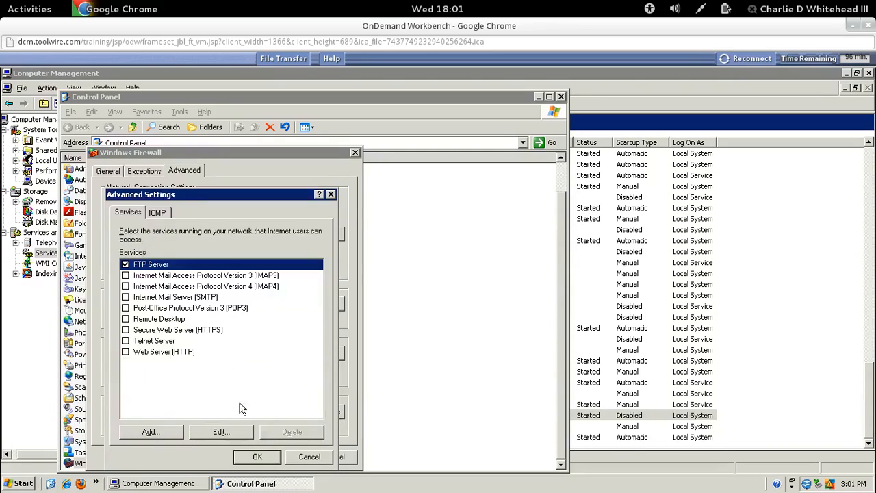
{"action": "left_click", "coordinate": [125, 321]}
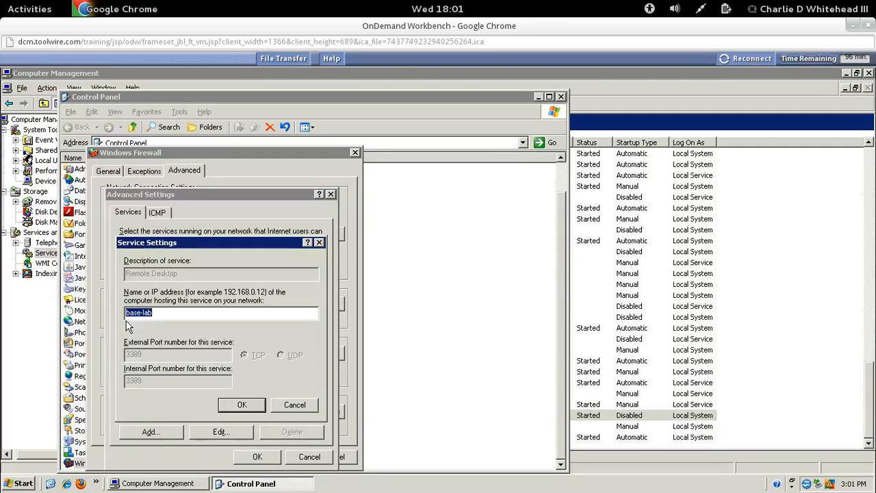
{"action": "left_click", "coordinate": [242, 405]}
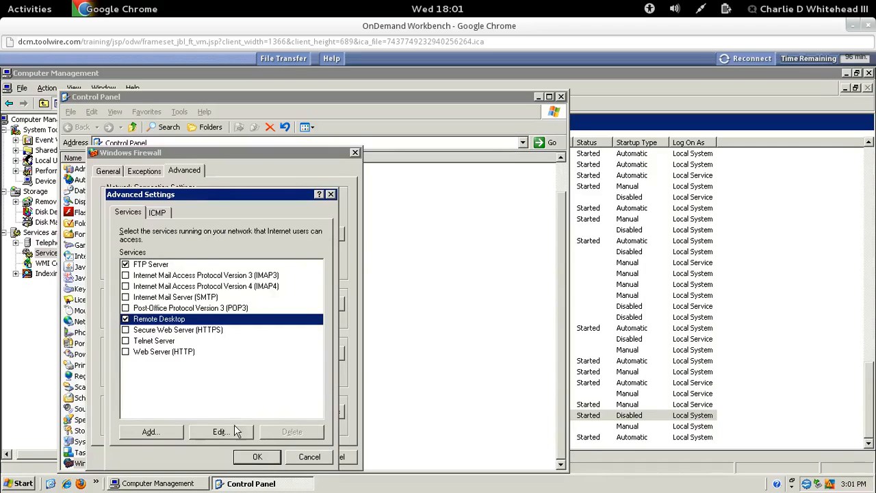
{"action": "left_click", "coordinate": [257, 457]}
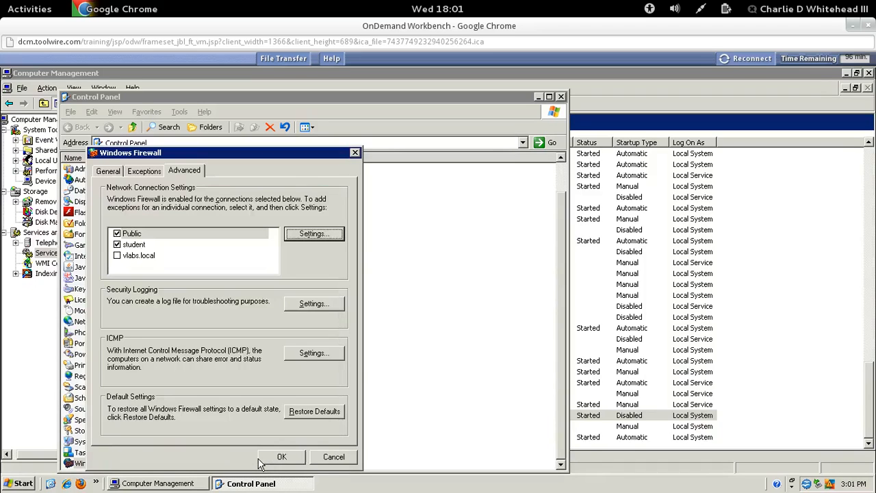
Step: Confirm the Windows Firewall settings and close the Control Panel and Computer Management windows
{"action": "left_click", "coordinate": [282, 457]}
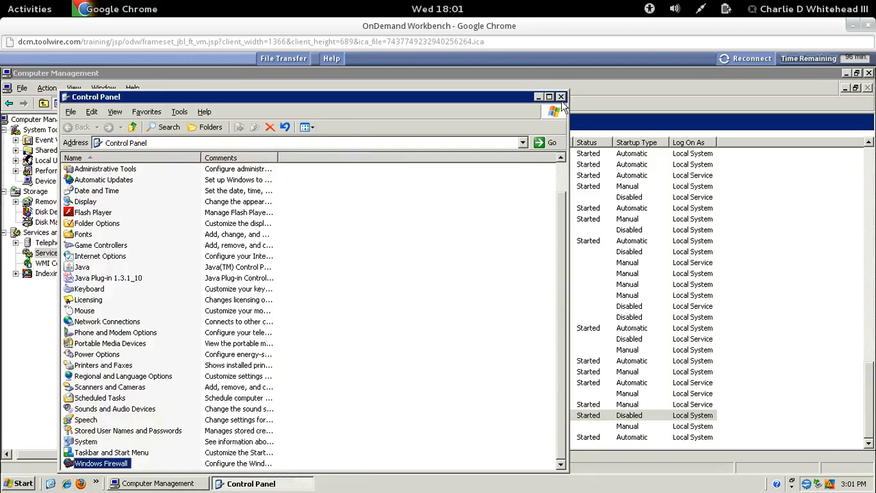
{"action": "left_click", "coordinate": [561, 96]}
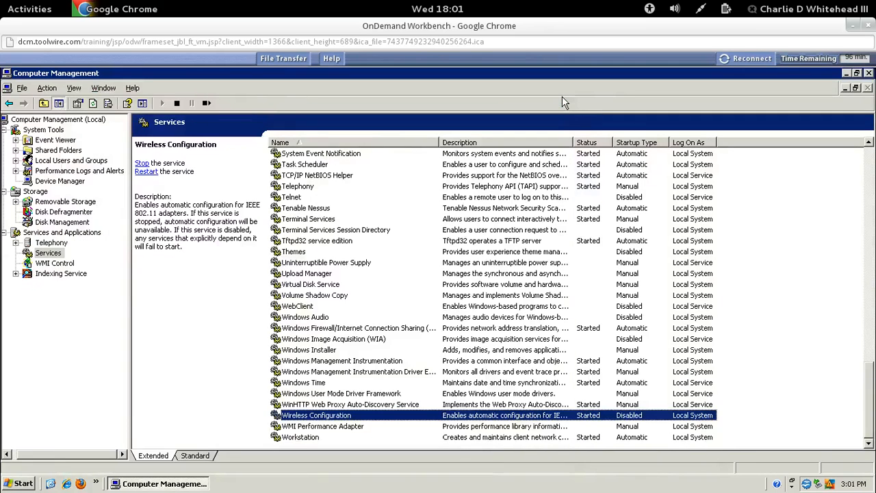
{"action": "left_click", "coordinate": [869, 74]}
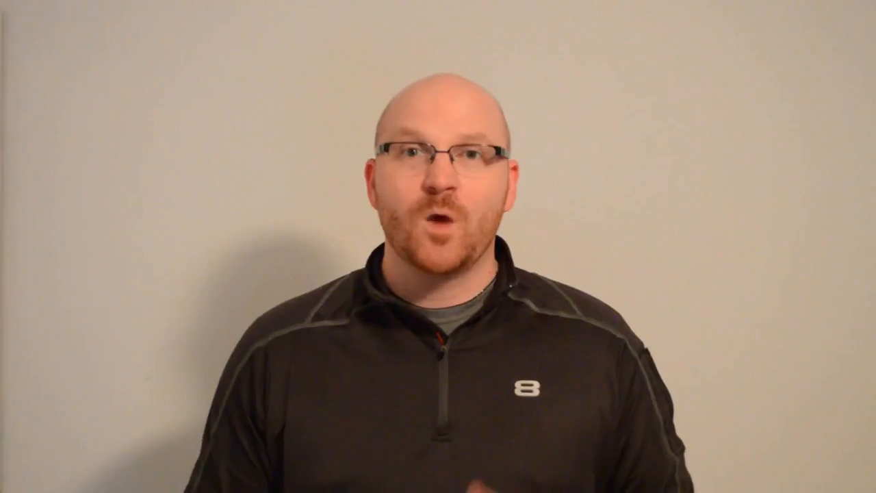